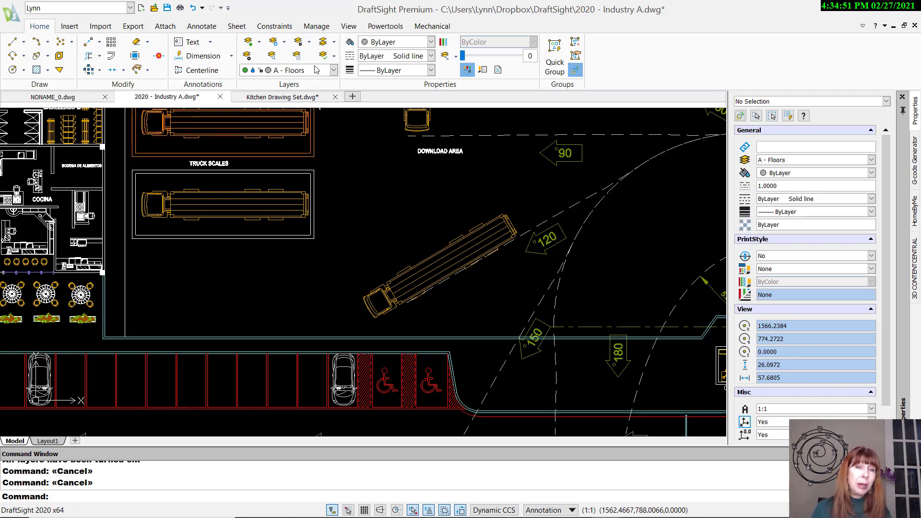
{"action": "left_click", "coordinate": [334, 57]}
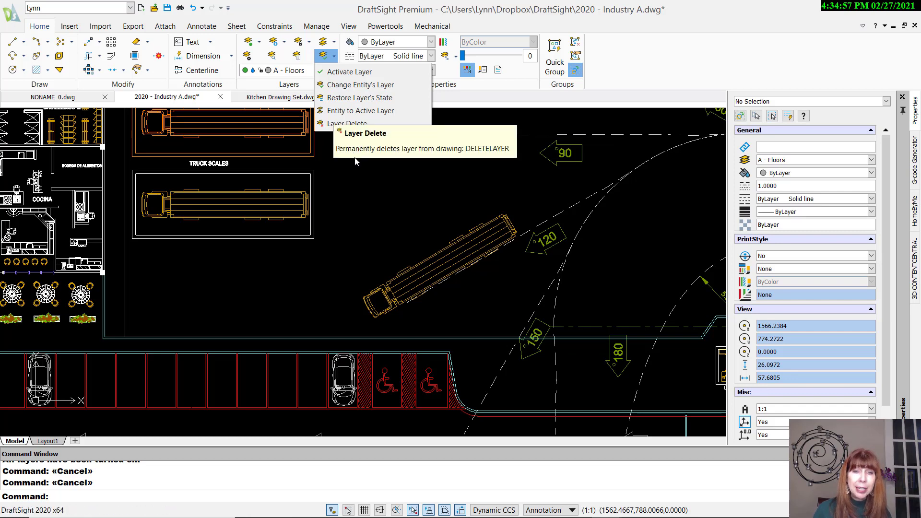
{"action": "left_click", "coordinate": [352, 173]}
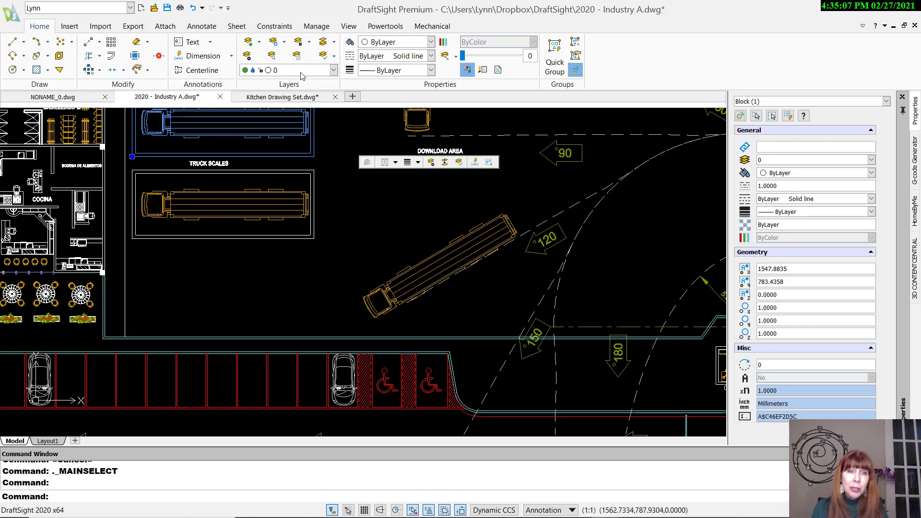
Hide the layer of the lower truck scales block by picking the block, and turn all layers back on
{"action": "left_click", "coordinate": [259, 43]}
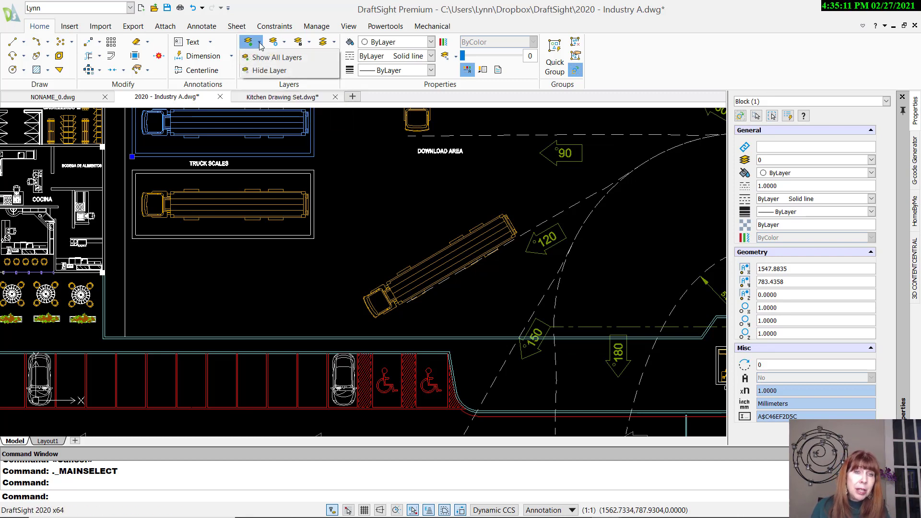
{"action": "left_click", "coordinate": [260, 72]}
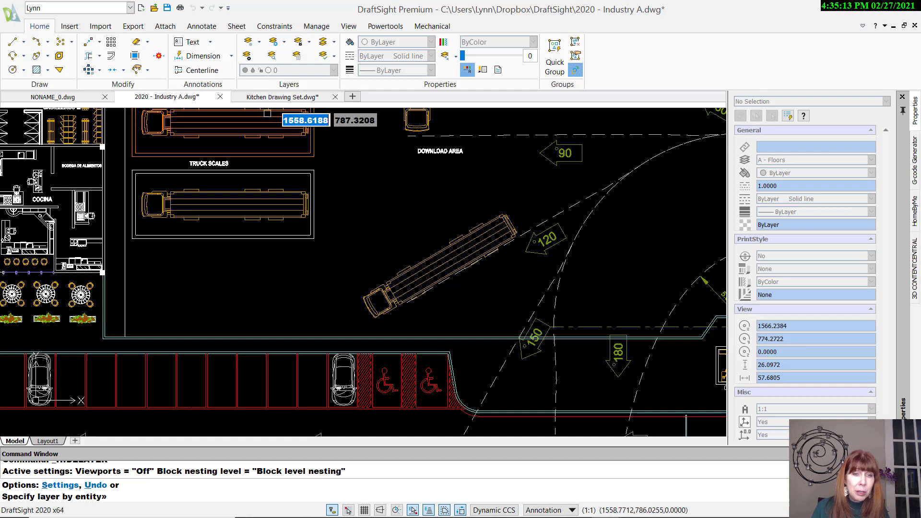
{"action": "left_click", "coordinate": [269, 172]}
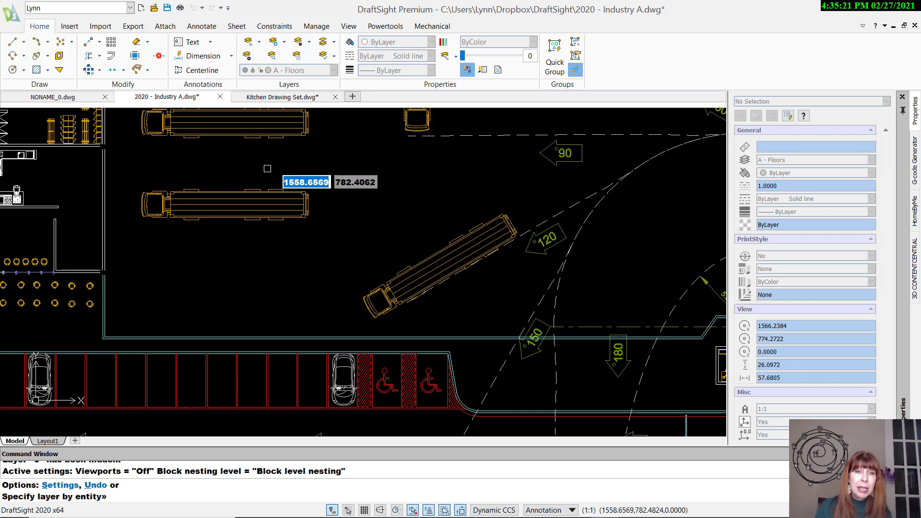
{"action": "left_click", "coordinate": [260, 44]}
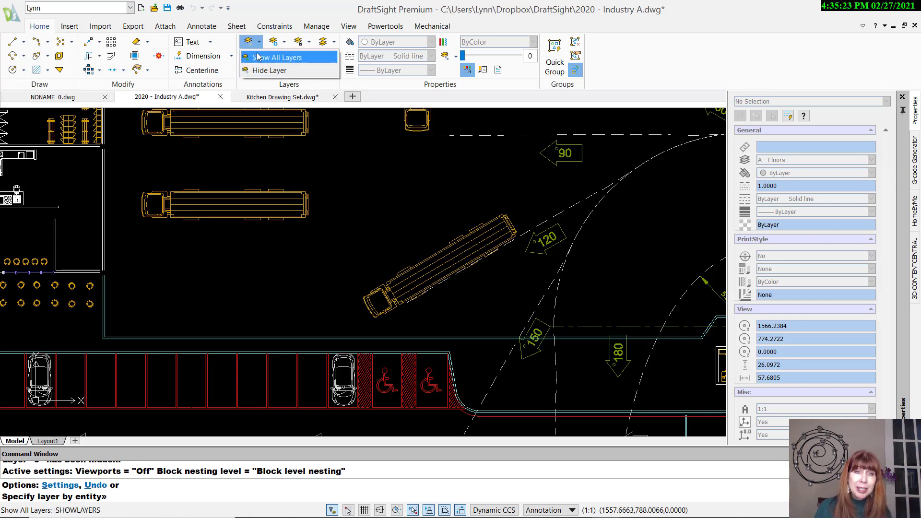
{"action": "left_click", "coordinate": [254, 58]}
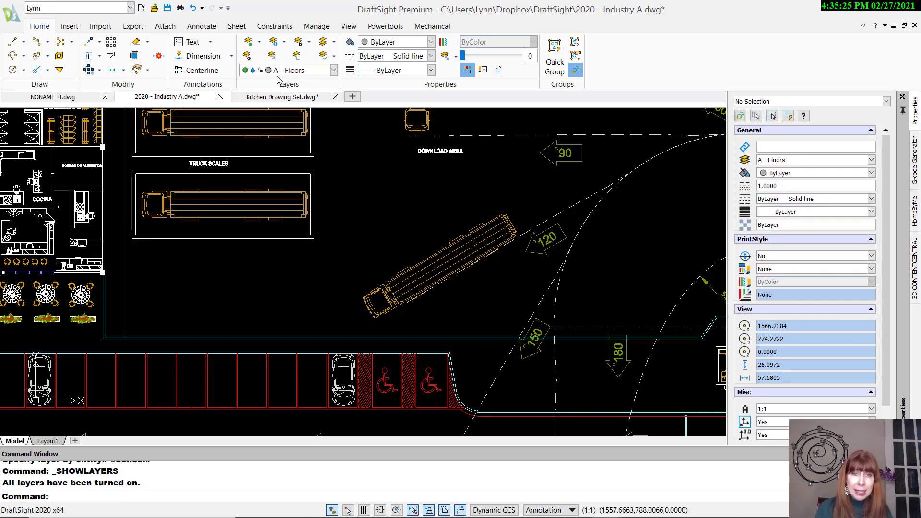
{"action": "left_click", "coordinate": [284, 43]}
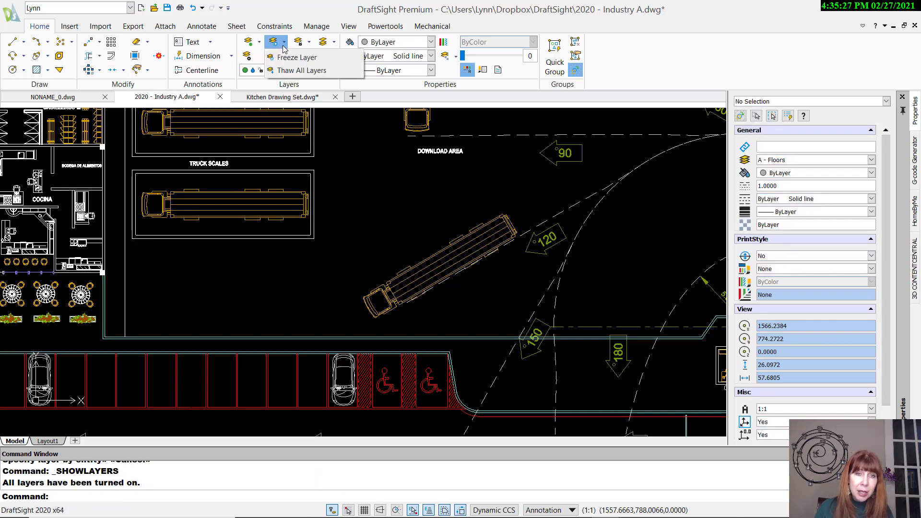
{"action": "left_click", "coordinate": [307, 44]}
{"action": "left_click", "coordinate": [308, 43]}
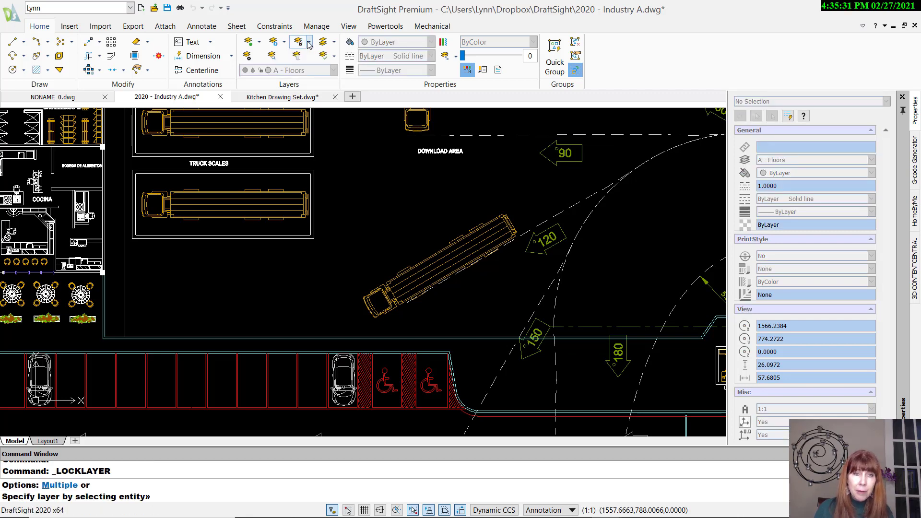
{"action": "left_click", "coordinate": [309, 44]}
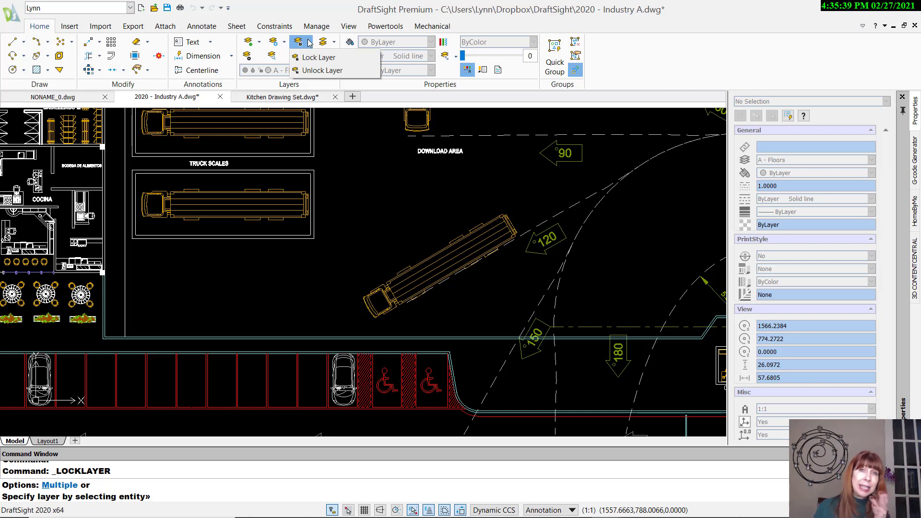
{"action": "left_click", "coordinate": [334, 44]}
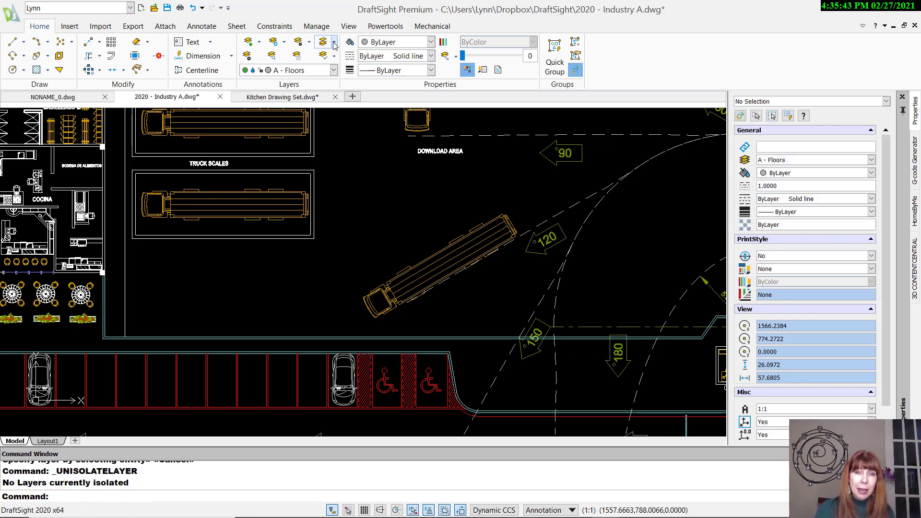
Isolate the layer of the lower truck scales block, and unisolate it to restore the other layers
{"action": "left_click", "coordinate": [333, 44]}
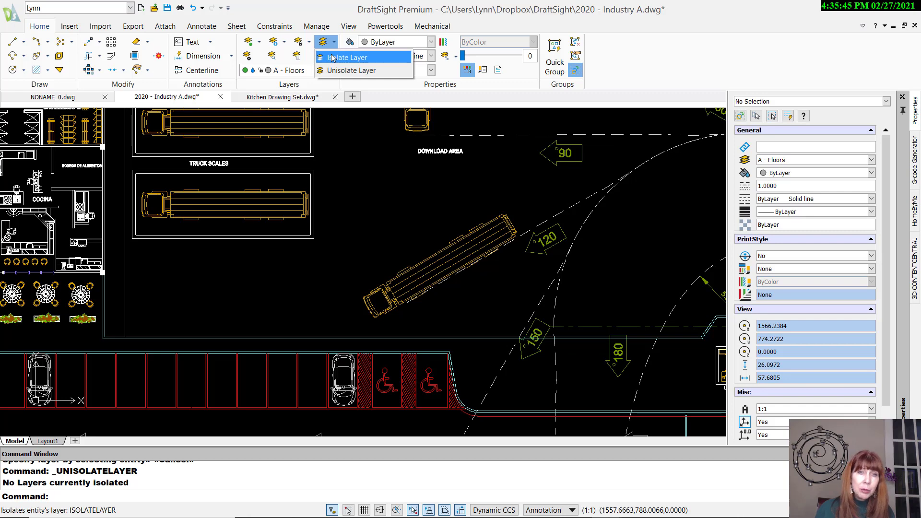
{"action": "left_click", "coordinate": [332, 58]}
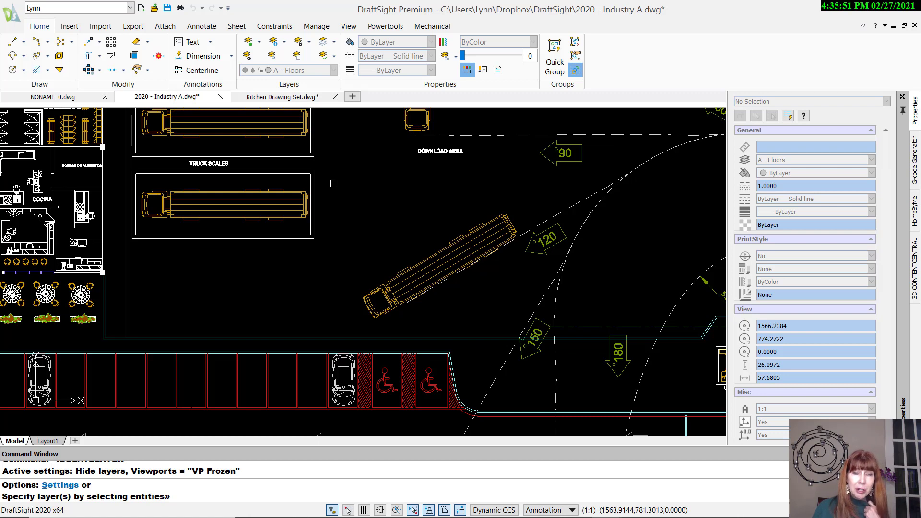
{"action": "left_click", "coordinate": [313, 176]}
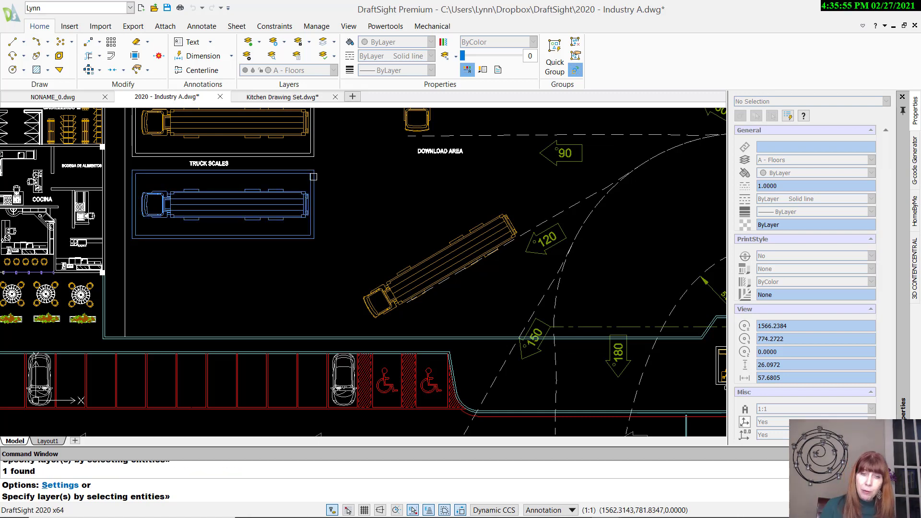
{"action": "key", "text": "Return"}
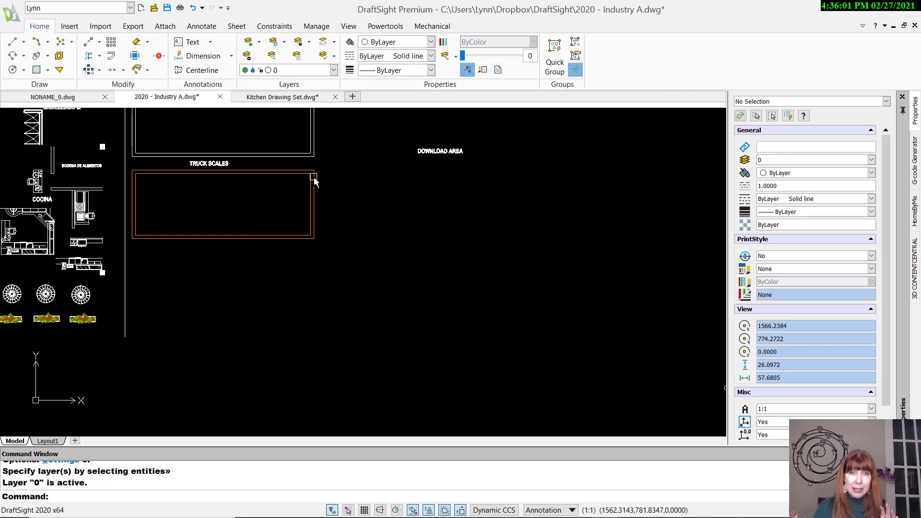
{"action": "left_click", "coordinate": [334, 43]}
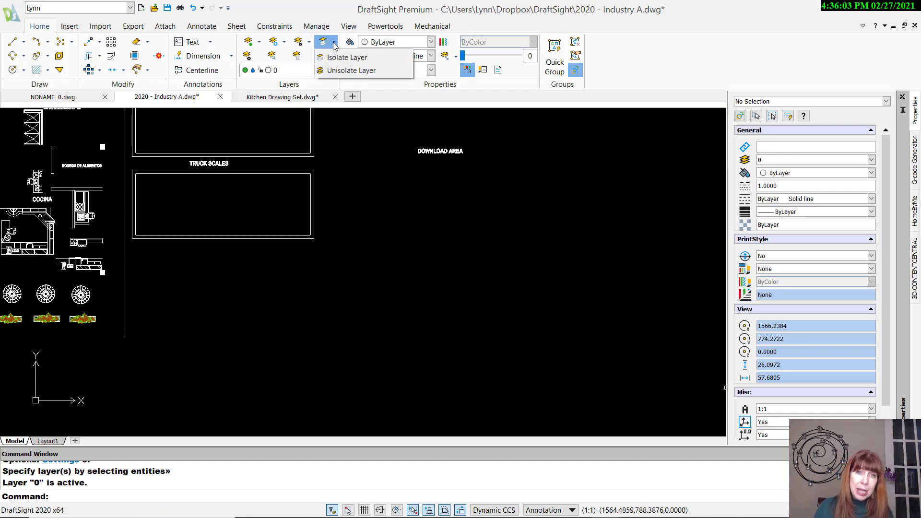
{"action": "left_click", "coordinate": [348, 70]}
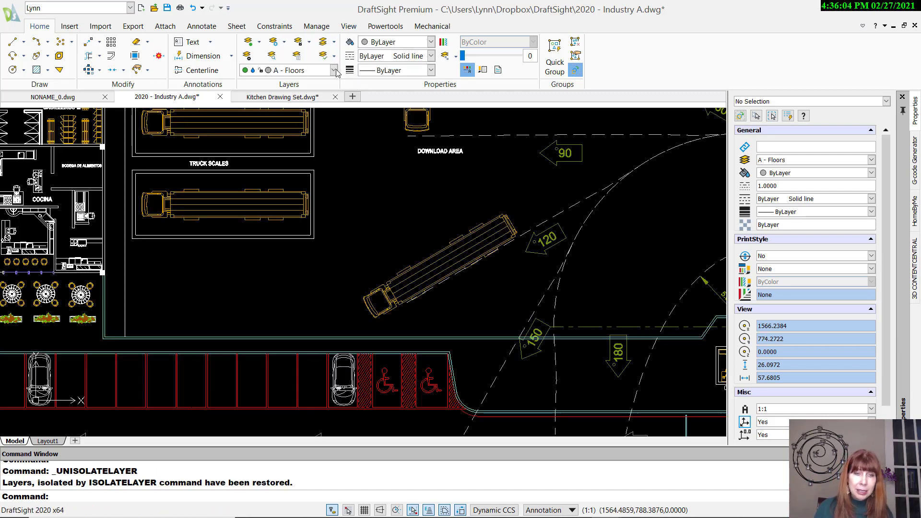
With the whole site plan in view, preview layers A - W80H, A - Wall and A - Wall 2 individually in Layer Preview
{"action": "left_click", "coordinate": [271, 57]}
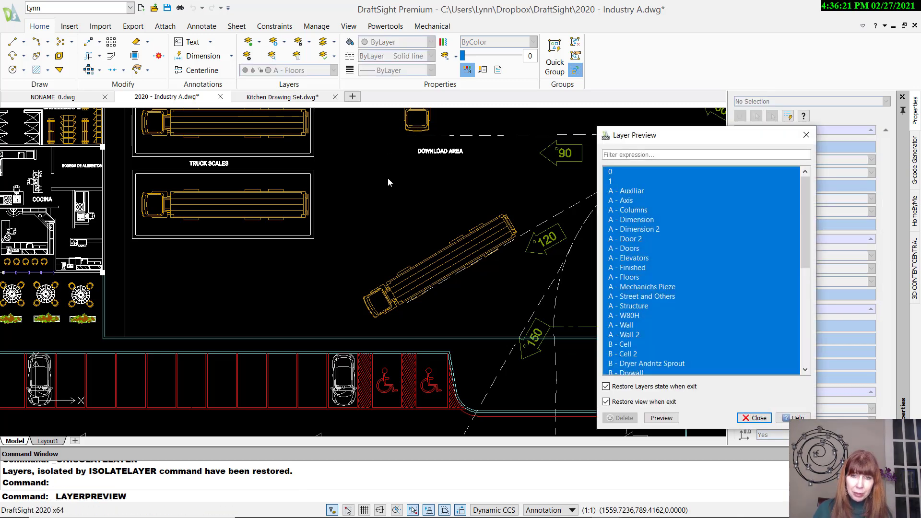
{"action": "key", "text": "Escape"}
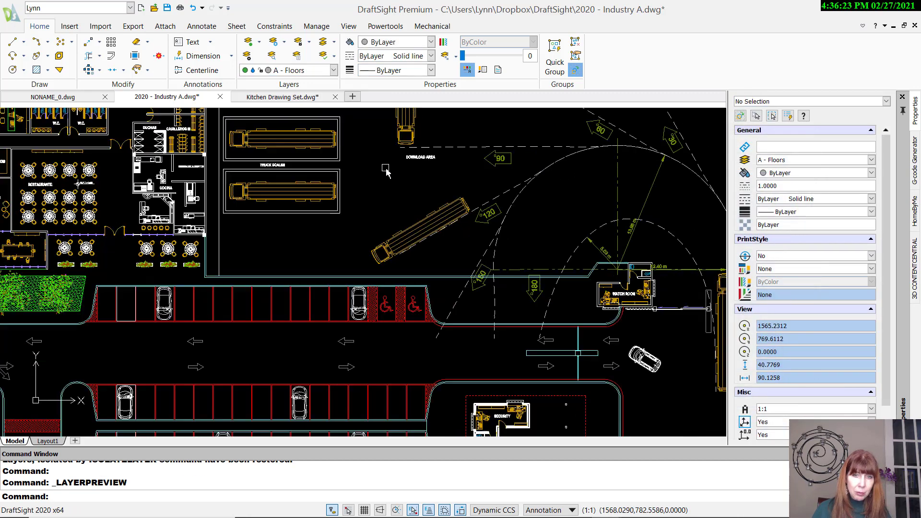
{"action": "scroll", "coordinate": [386, 169], "scroll_direction": "down", "scroll_amount": 6}
{"action": "left_click", "coordinate": [383, 164]}
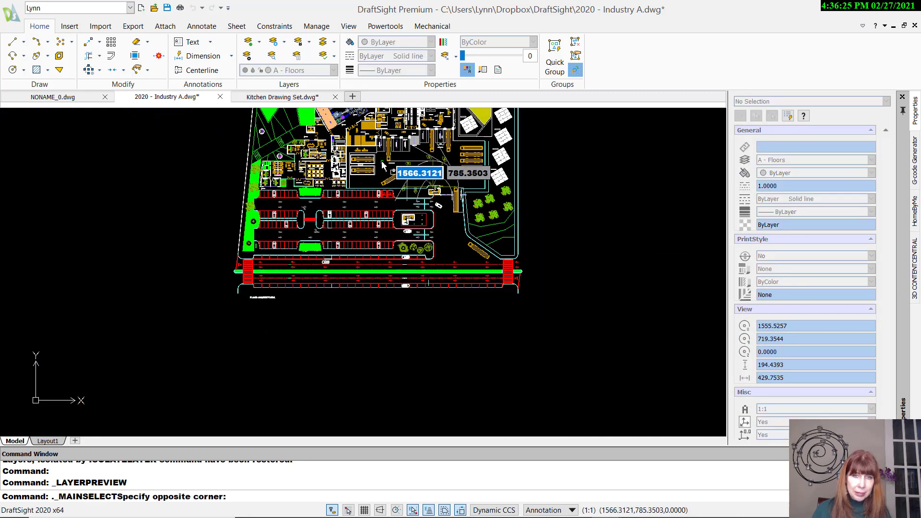
{"action": "middle_click_drag", "start_coordinate": [382, 165], "coordinate": [384, 238]}
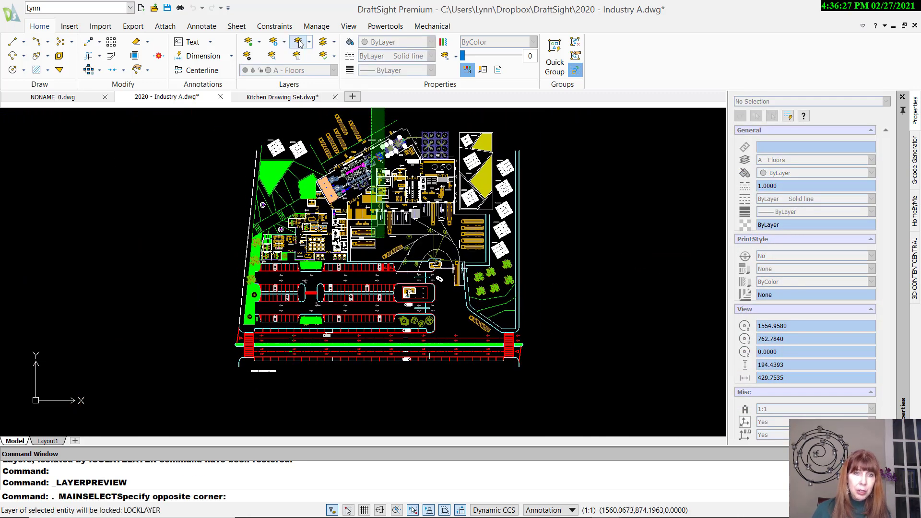
{"action": "left_click", "coordinate": [271, 56]}
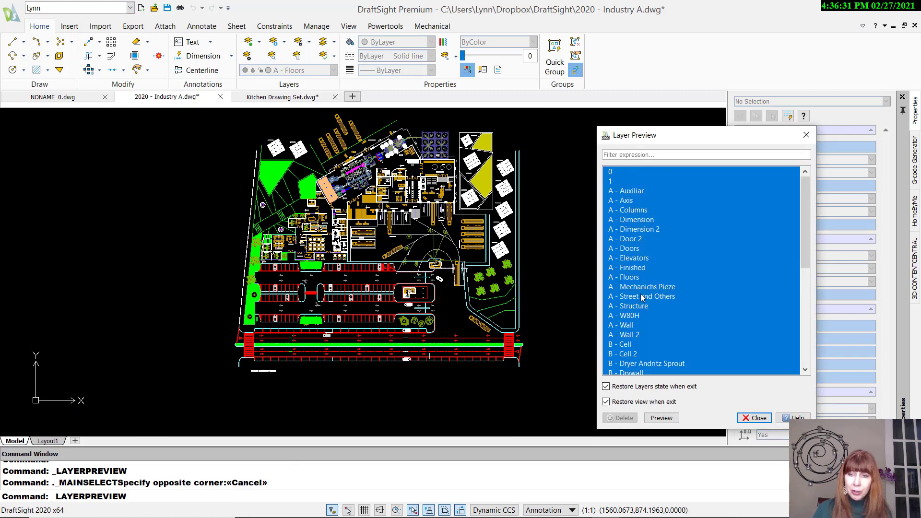
{"action": "left_click", "coordinate": [634, 314]}
{"action": "left_click", "coordinate": [633, 326]}
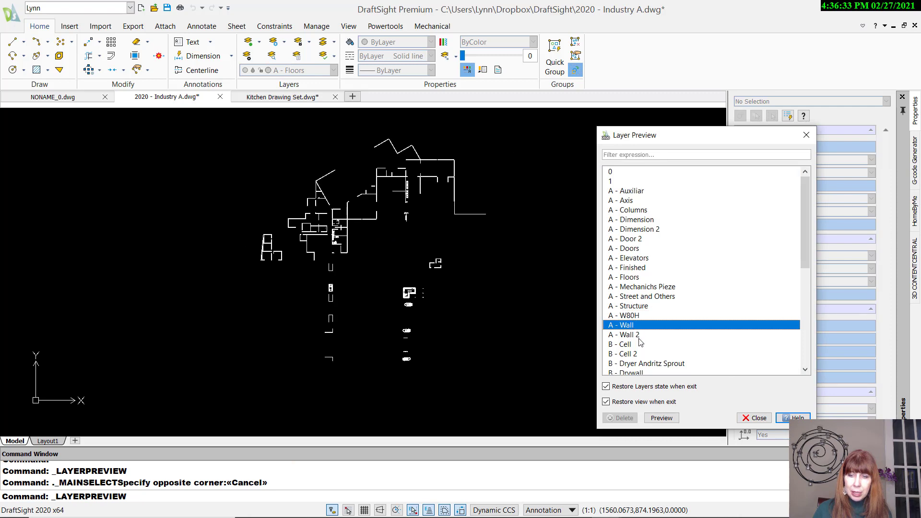
{"action": "left_click", "coordinate": [639, 335]}
{"action": "scroll", "coordinate": [638, 334], "scroll_direction": "down", "scroll_amount": 3}
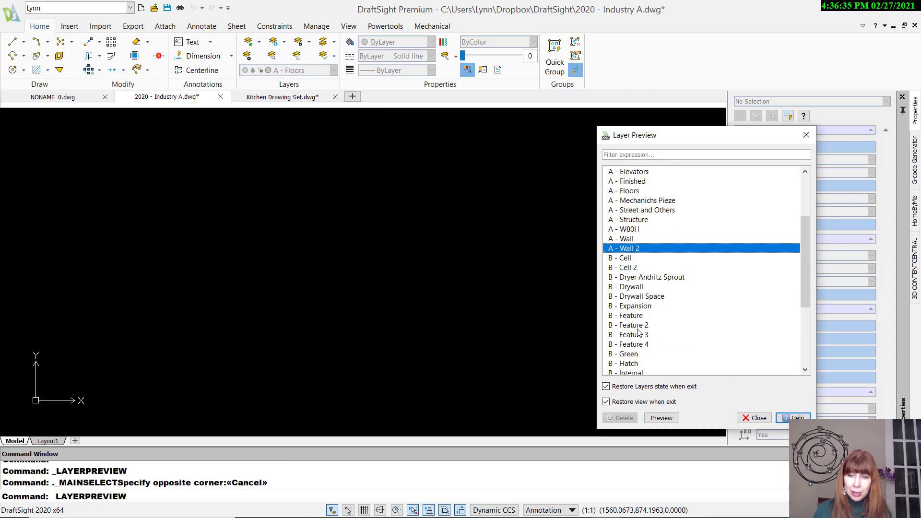
Preview layers B - Green, B - Feature 2, B - Feature 3 and B - Hatch individually, and close Layer Preview
{"action": "left_click", "coordinate": [635, 354]}
{"action": "left_click", "coordinate": [640, 328]}
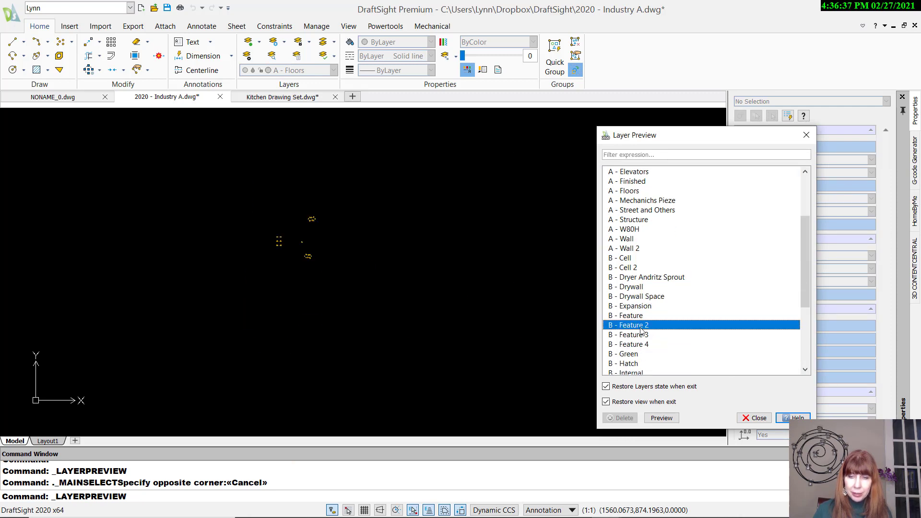
{"action": "left_click", "coordinate": [641, 334]}
{"action": "scroll", "coordinate": [640, 336], "scroll_direction": "down", "scroll_amount": 1}
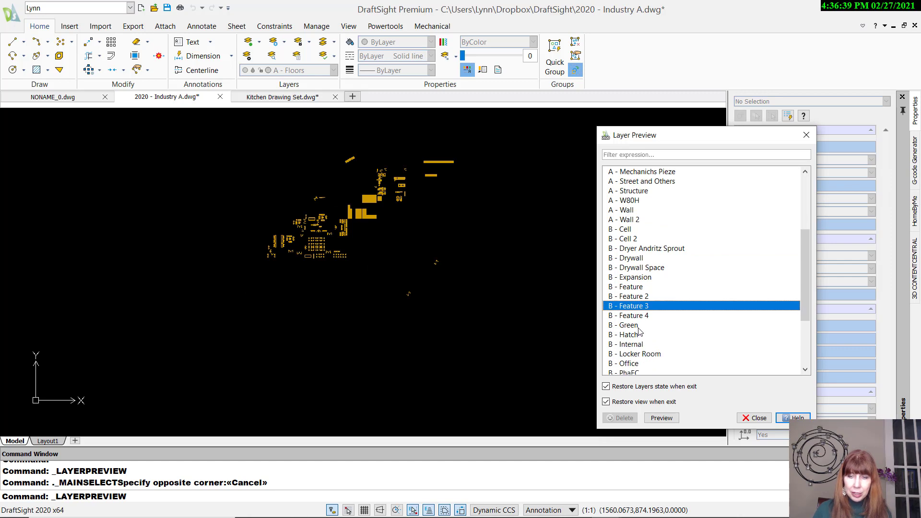
{"action": "left_click", "coordinate": [635, 335]}
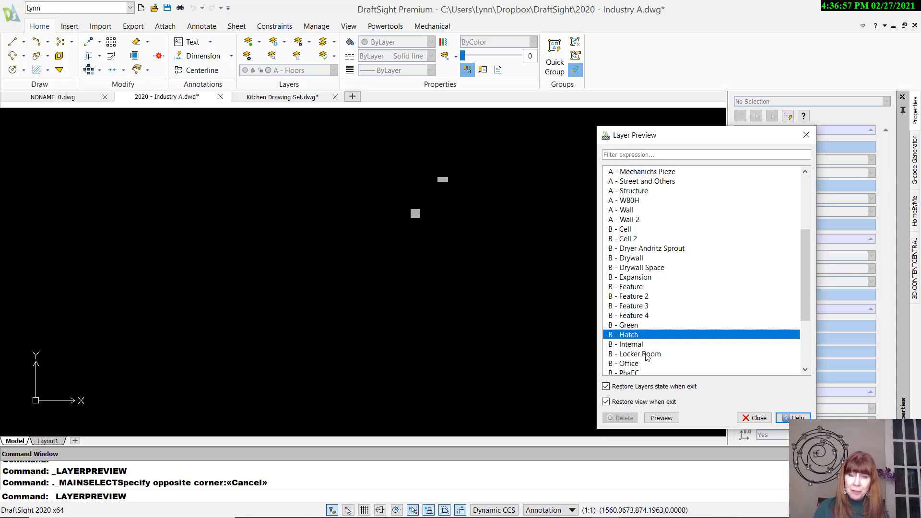
{"action": "left_click", "coordinate": [758, 418]}
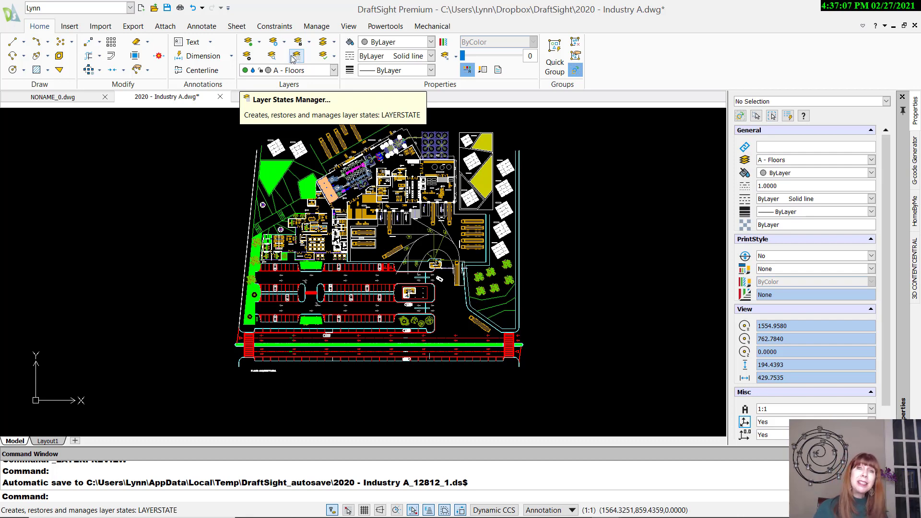
{"action": "left_click", "coordinate": [334, 57]}
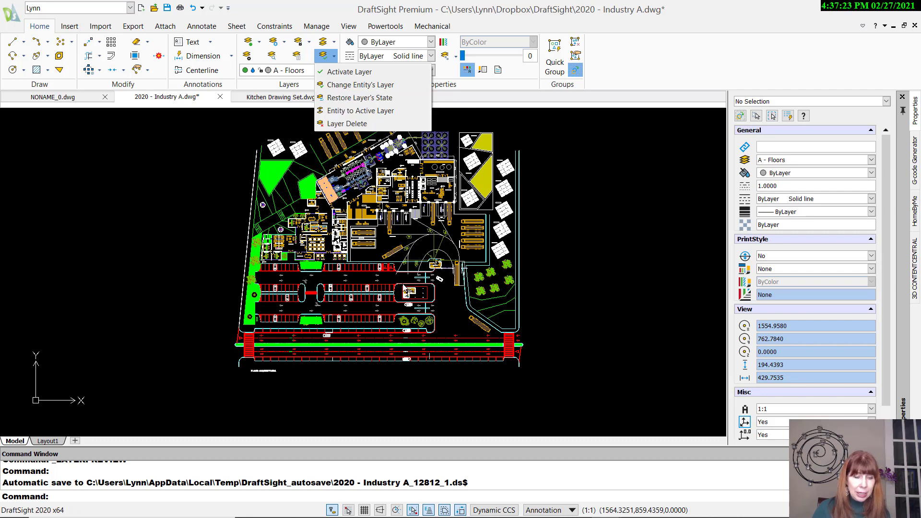
{"action": "key", "text": "Escape"}
{"action": "key", "text": "Escape"}
Change the DOWNLOAD AREA text to layer A - Auxiliar by matching it to the 90 arrow
{"action": "scroll", "coordinate": [403, 287], "scroll_direction": "up", "scroll_amount": 5}
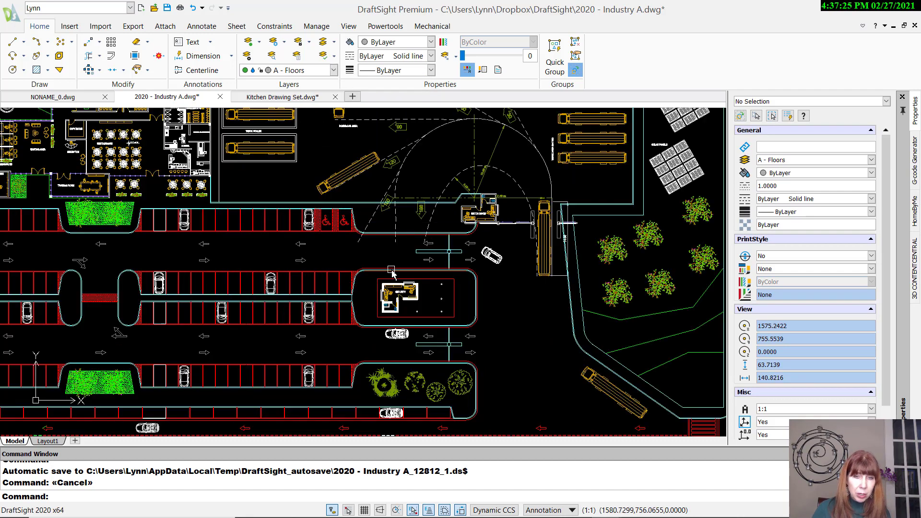
{"action": "scroll", "coordinate": [391, 273], "scroll_direction": "up", "scroll_amount": 1}
{"action": "middle_click_drag", "start_coordinate": [391, 272], "coordinate": [450, 366]}
{"action": "scroll", "coordinate": [434, 324], "scroll_direction": "up", "scroll_amount": 2}
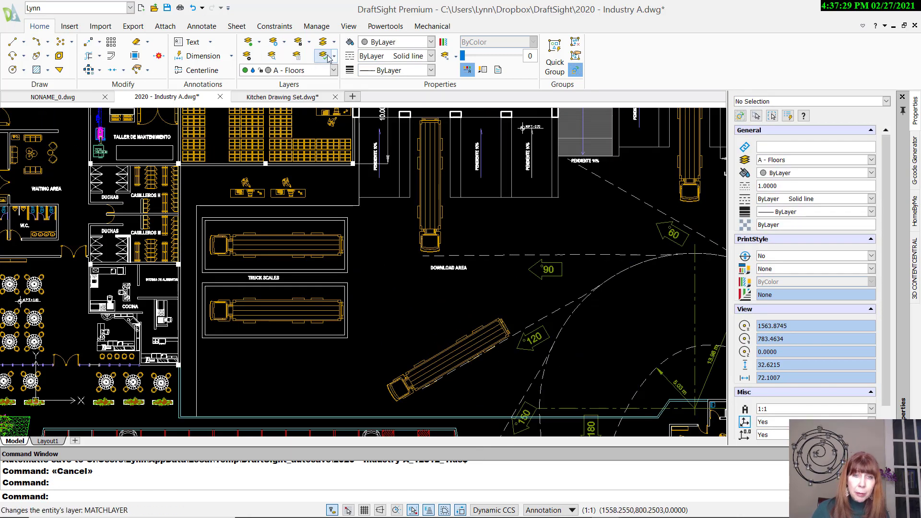
{"action": "left_click", "coordinate": [329, 57]}
{"action": "left_click", "coordinate": [335, 58]}
{"action": "left_click", "coordinate": [360, 85]}
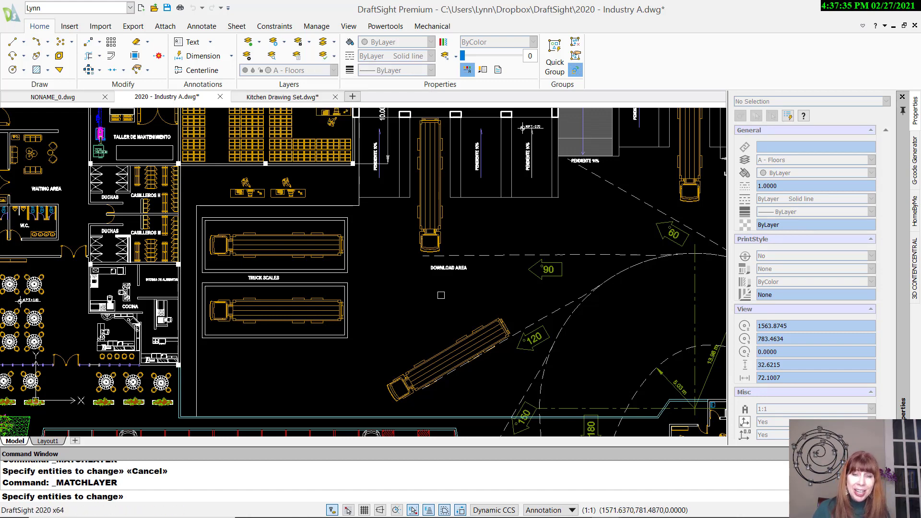
{"action": "left_click", "coordinate": [441, 268]}
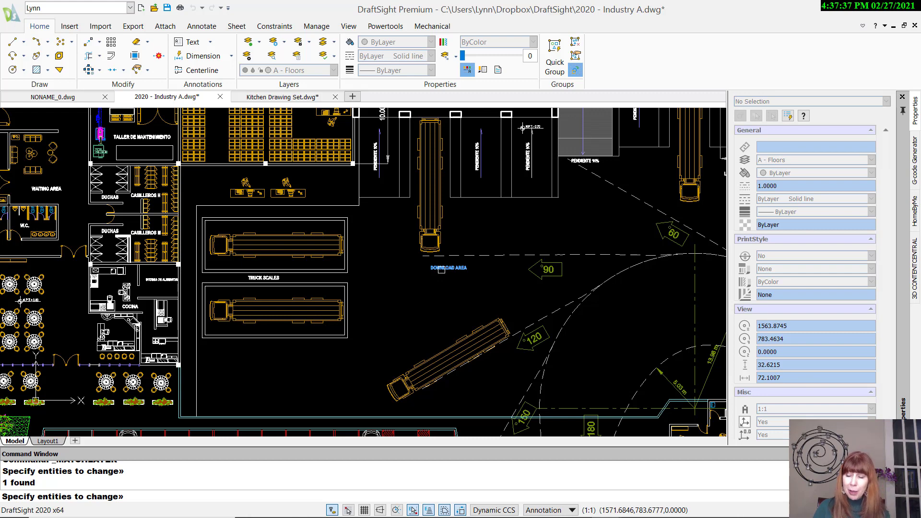
{"action": "key", "text": "Return"}
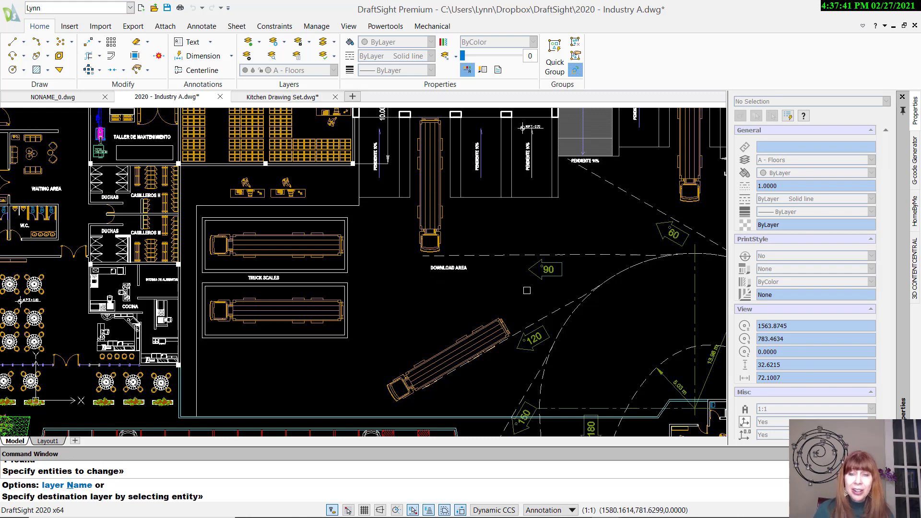
{"action": "left_click", "coordinate": [554, 274]}
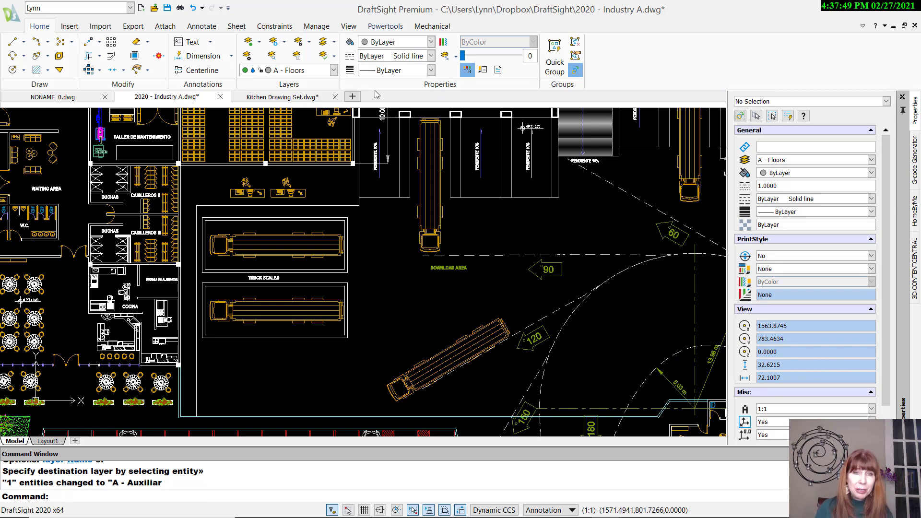
Open the list of layer tools for activating, changing, restoring and deleting layers
{"action": "left_click", "coordinate": [335, 56]}
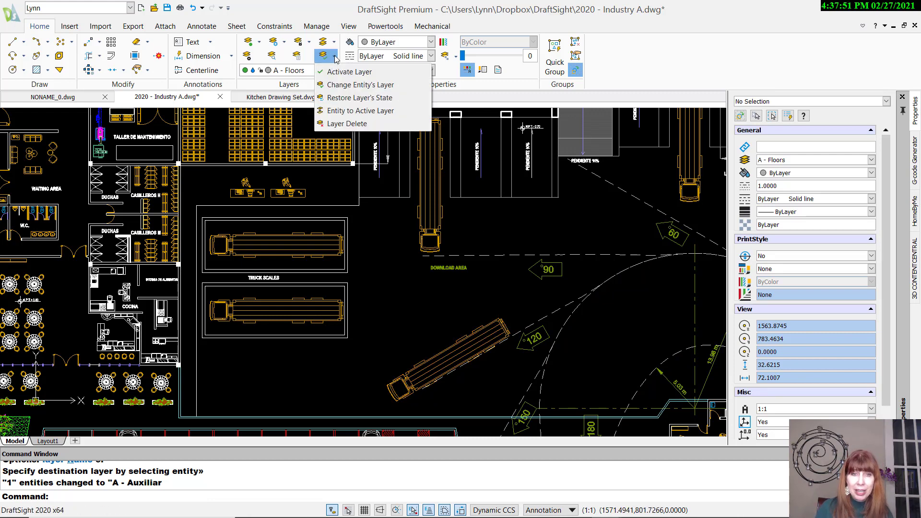